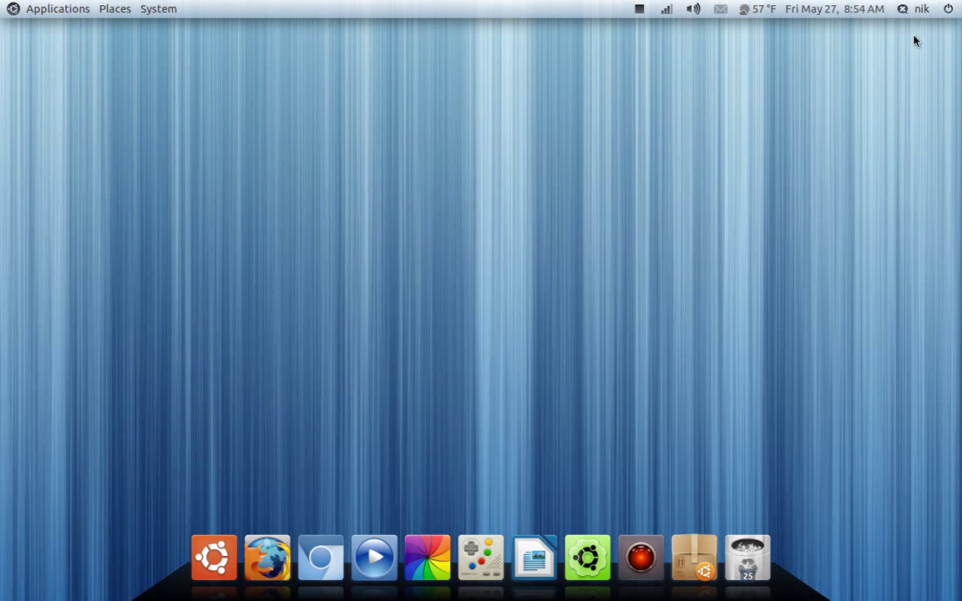
- Compare the log-out, restart and shut-down entries in the session power menu with those in the System menu
left_click(948, 8)
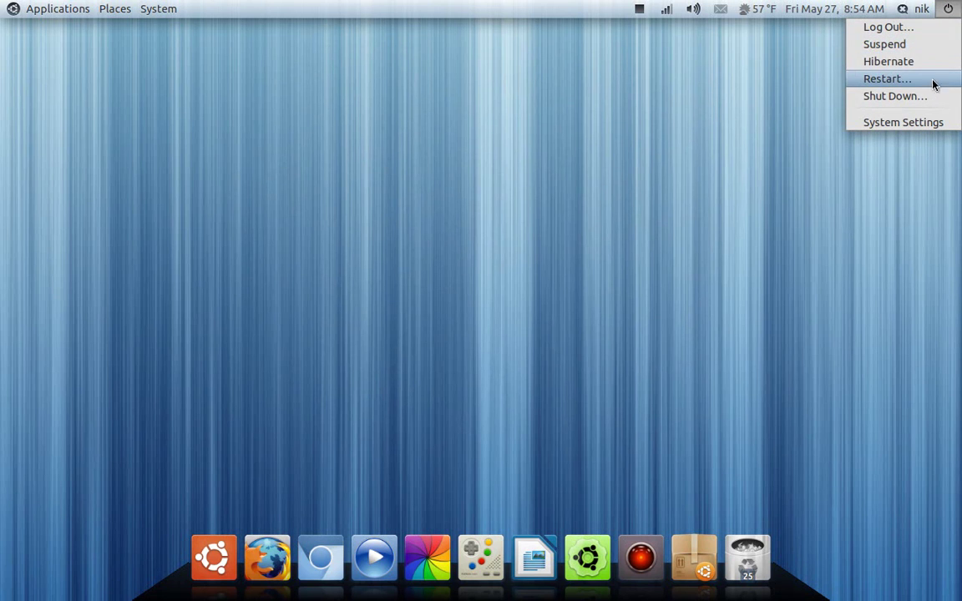
left_click(632, 161)
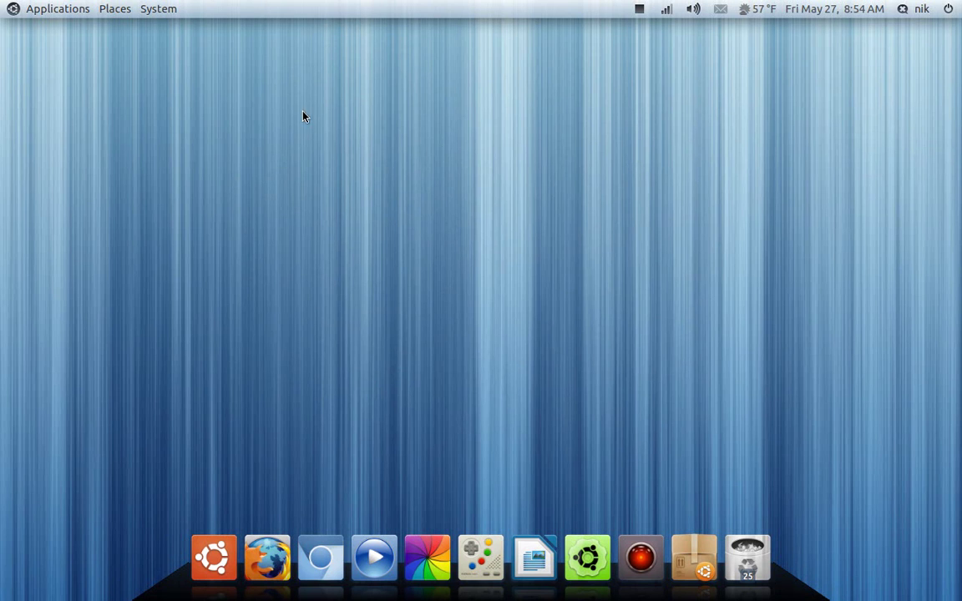
left_click(172, 9)
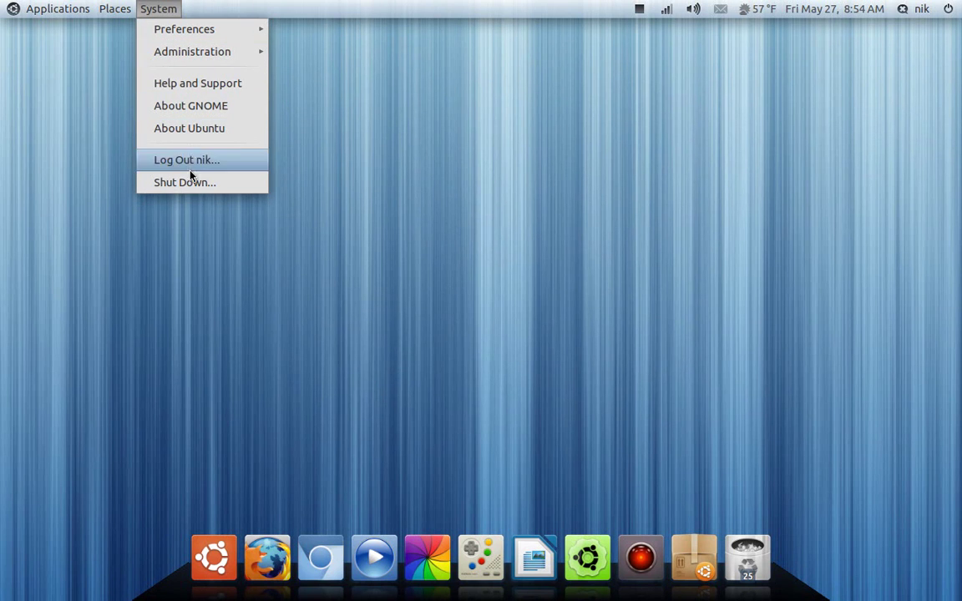
left_click(563, 172)
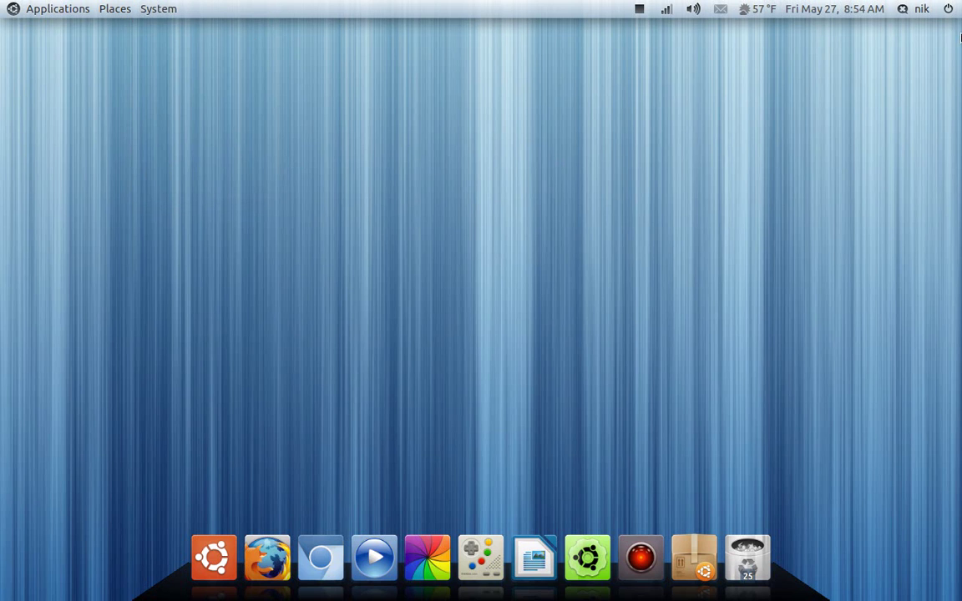
left_click(957, 6)
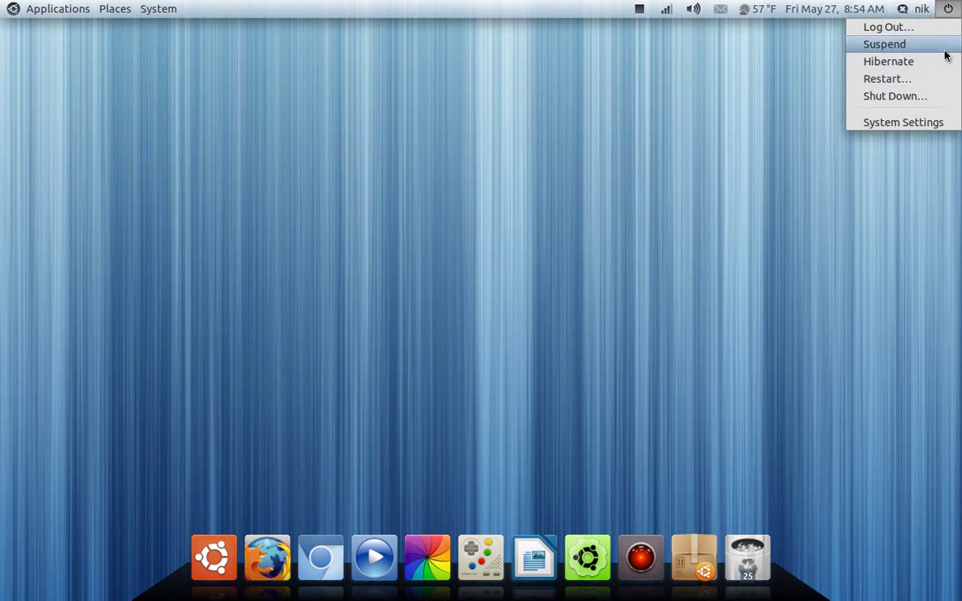
left_click(518, 238)
left_click(145, 7)
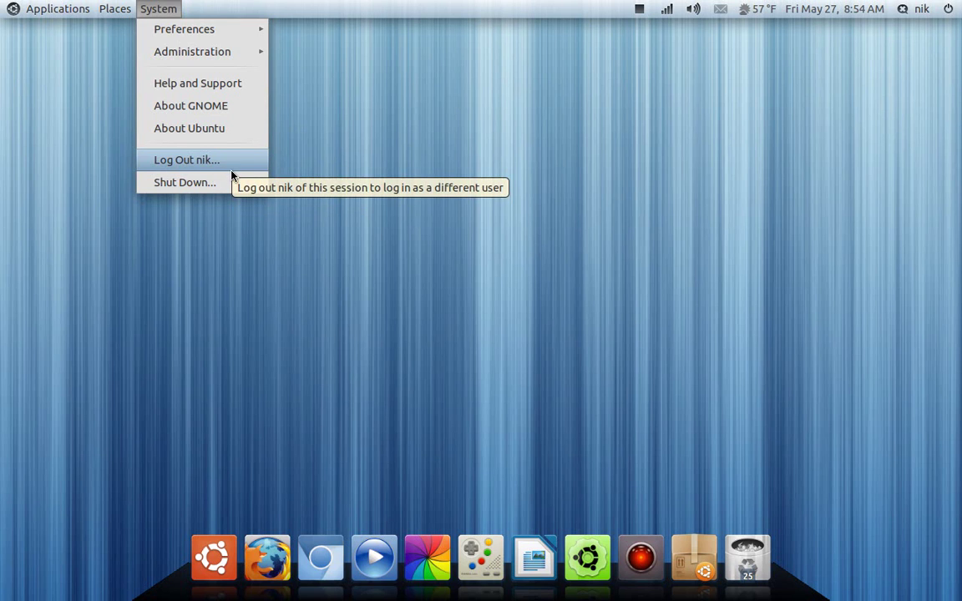
left_click(319, 152)
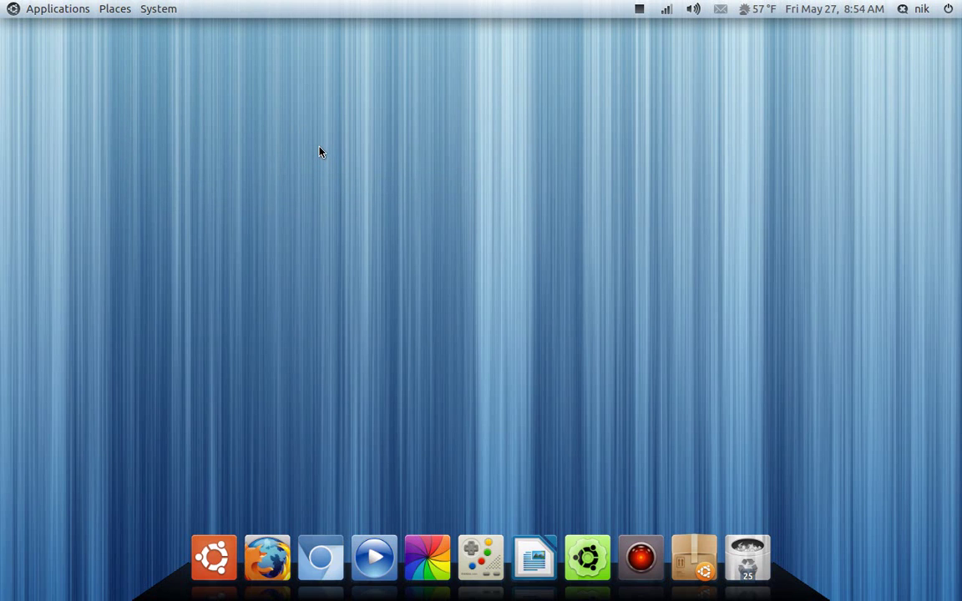
- Launch the Configuration Editor by running gconf-editor
key("alt+F2")
type("gconf-editor")
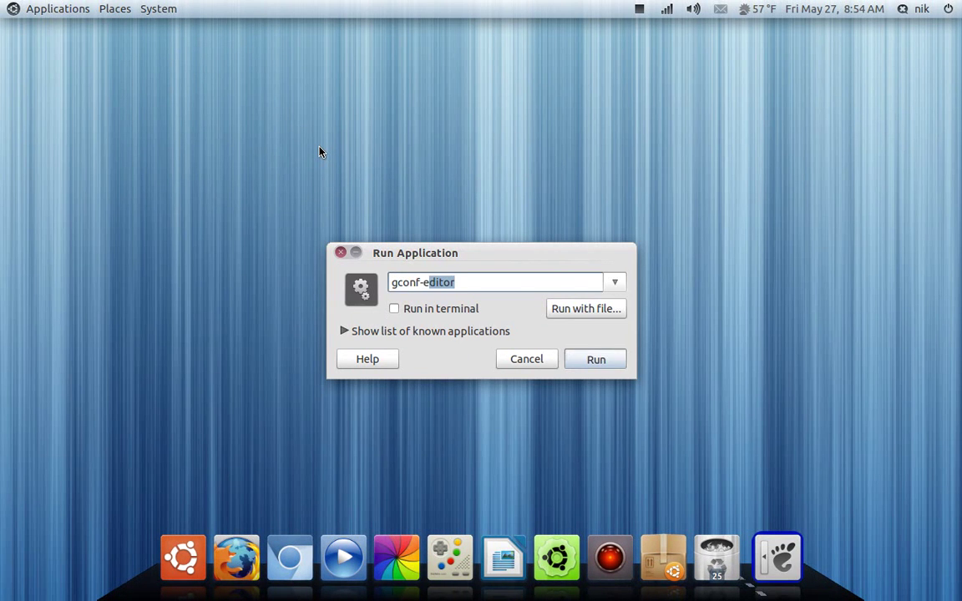
key("Return")
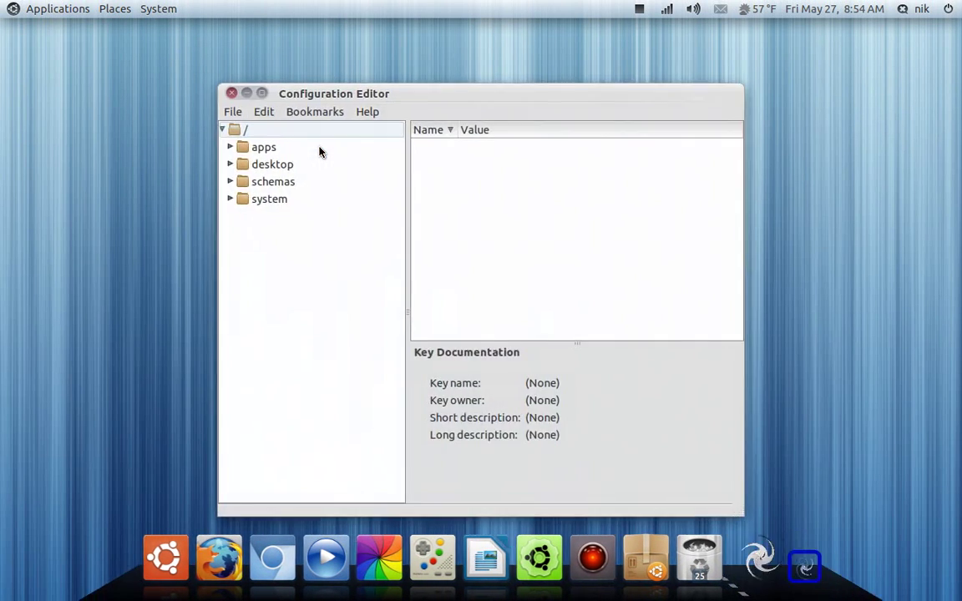
- Enable the disable_log_out key under /apps/panel/global
left_click(230, 147)
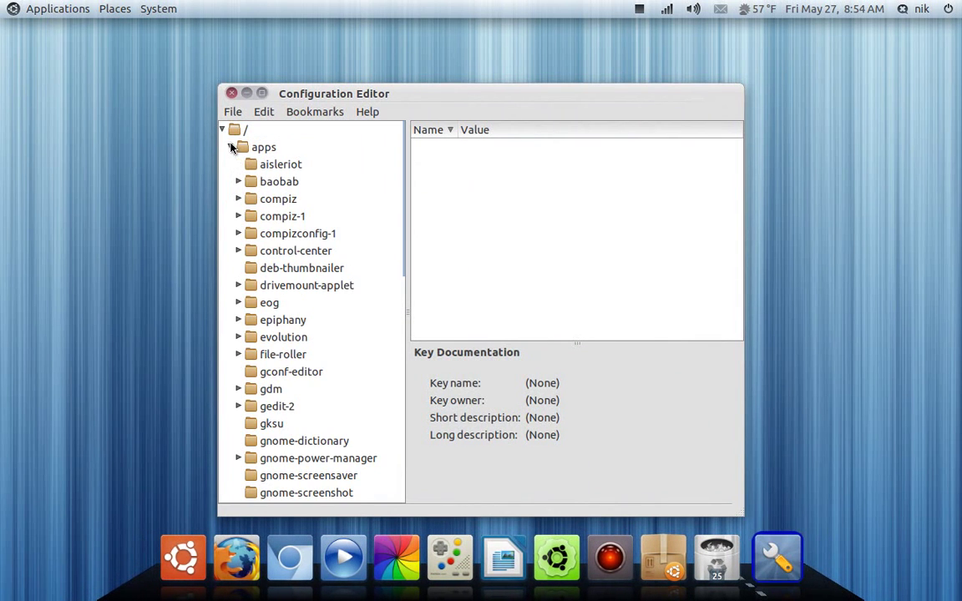
scroll(301, 314, "down", 7)
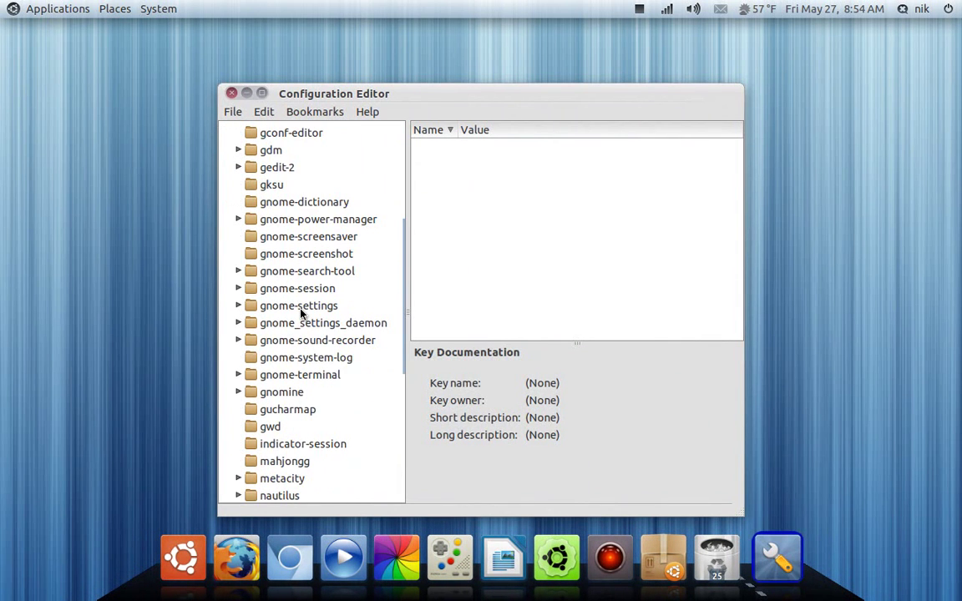
scroll(303, 314, "down", 2)
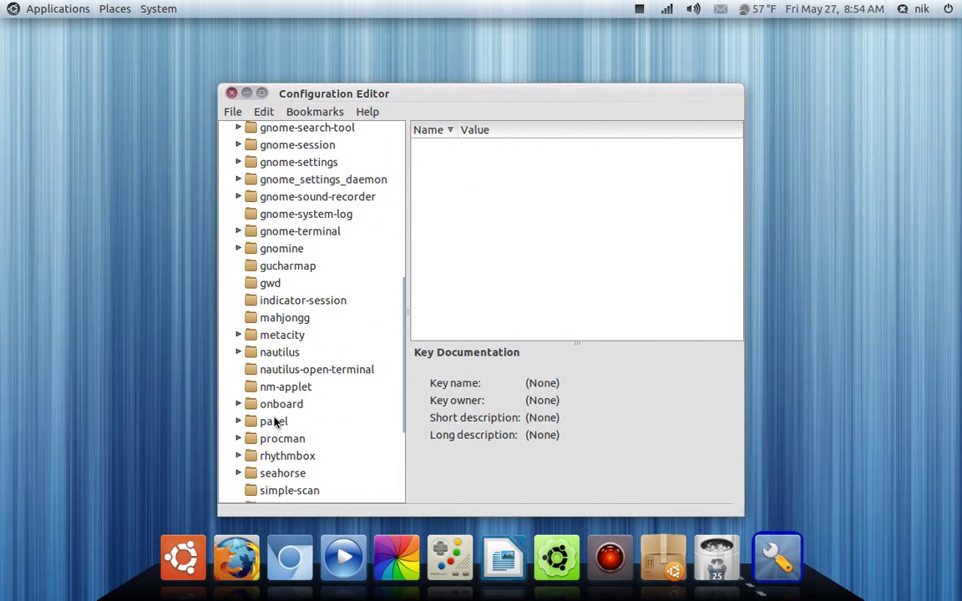
left_click(273, 421)
left_click(238, 422)
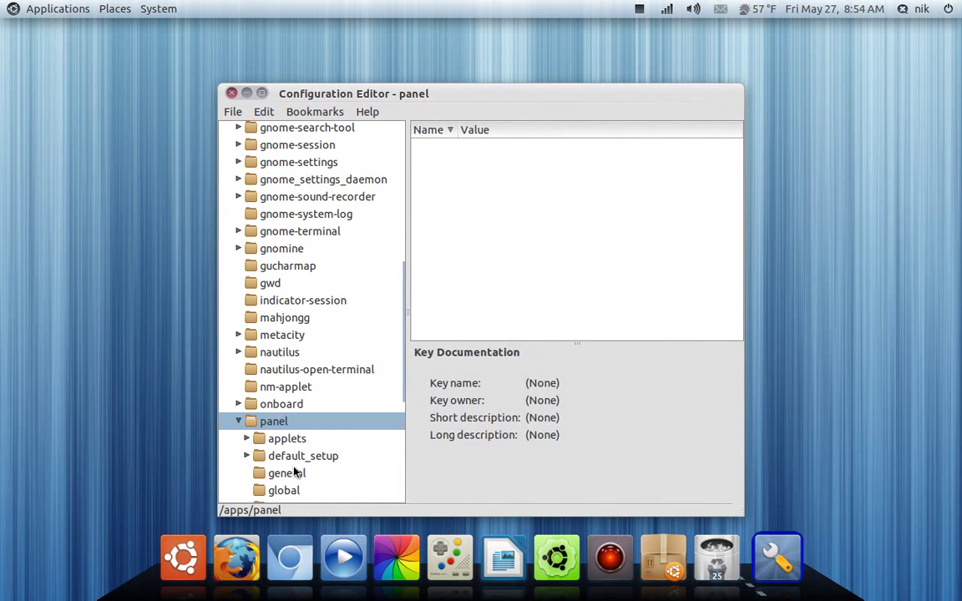
scroll(294, 472, "down", 3)
left_click(279, 349)
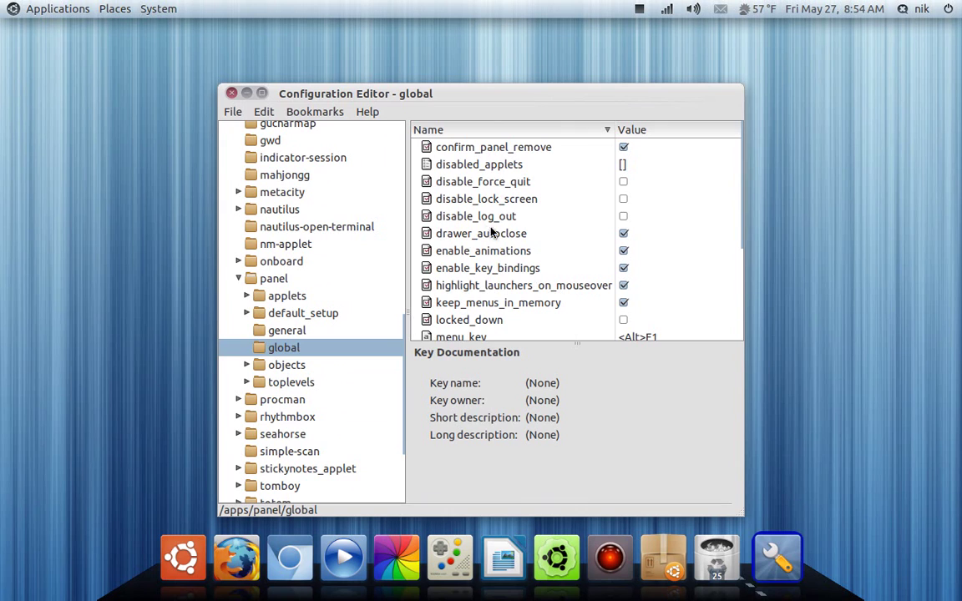
left_click(622, 217)
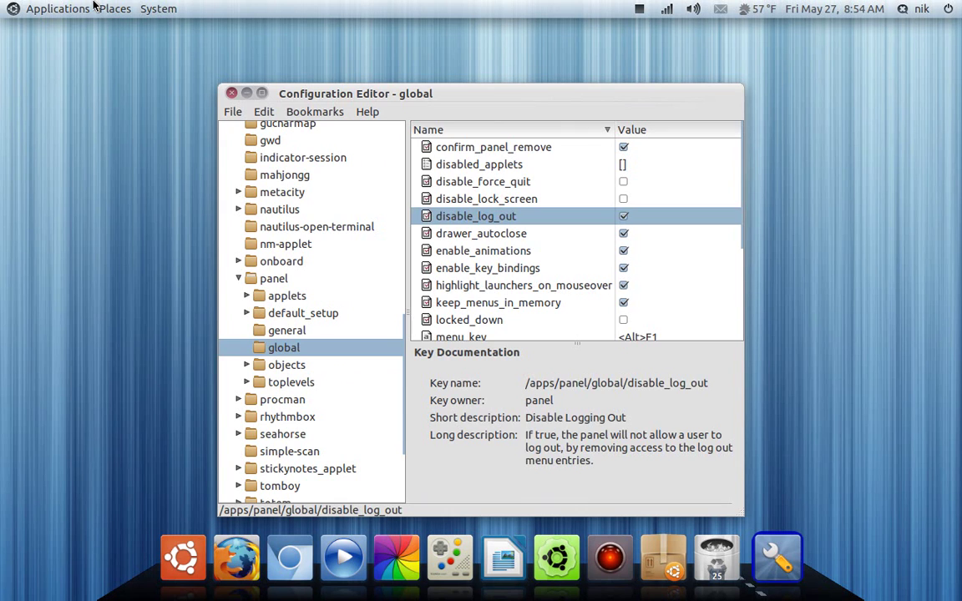
- Check the System menu for log-out and shut-down entries, and close the Configuration Editor
left_click(147, 8)
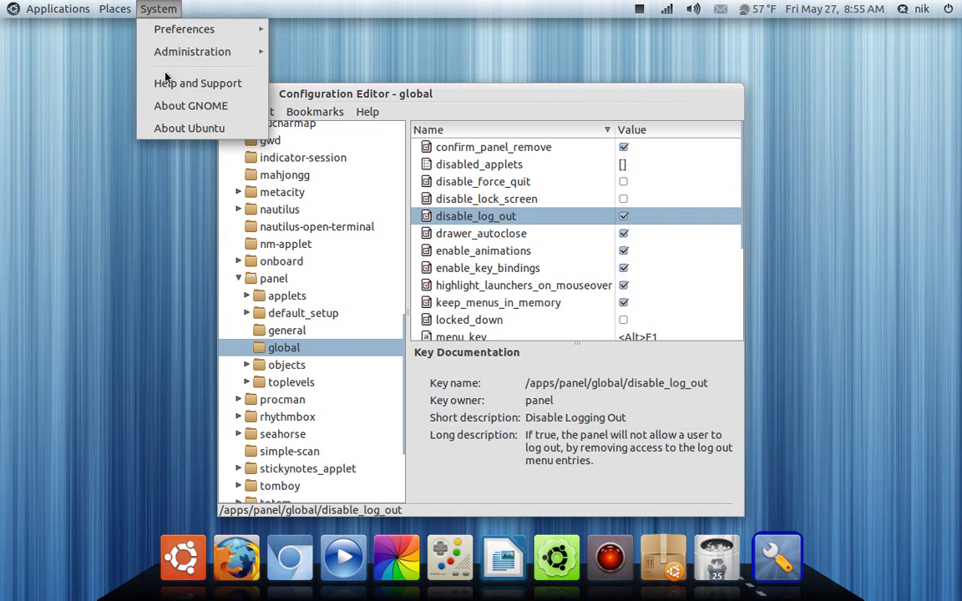
left_click(164, 168)
key("alt+F4")
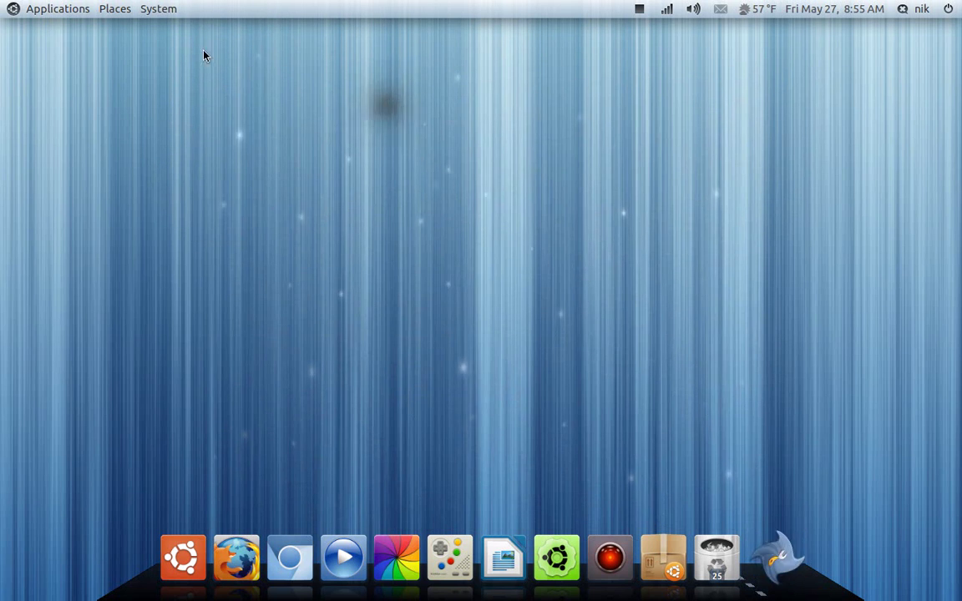
left_click(160, 7)
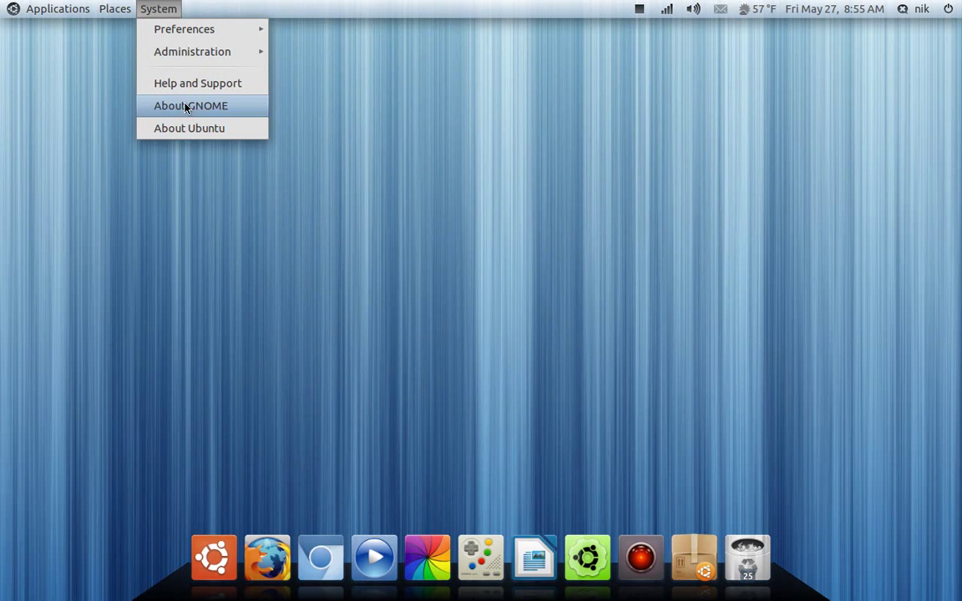
left_click(193, 181)
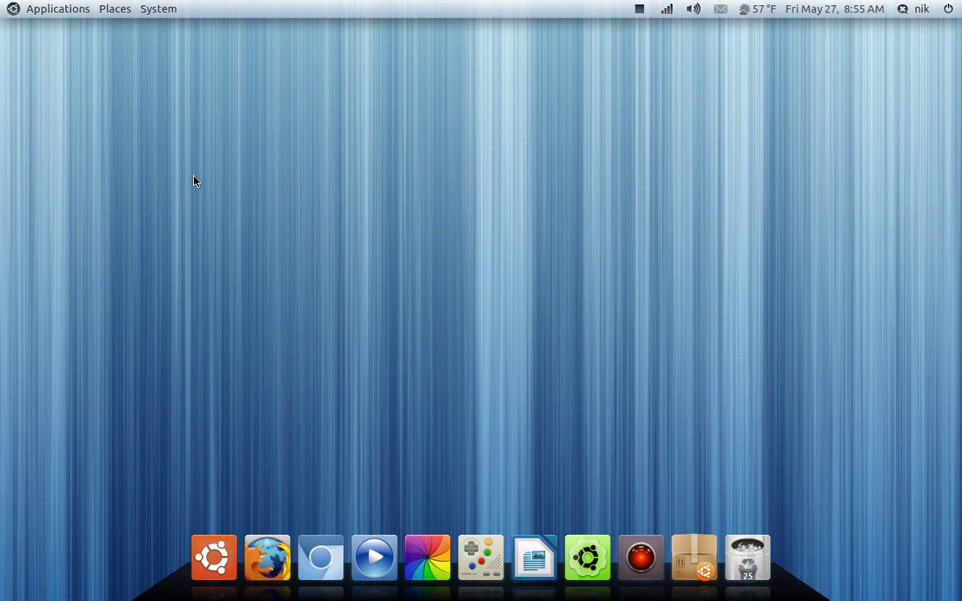
left_click(117, 8)
left_click(127, 29)
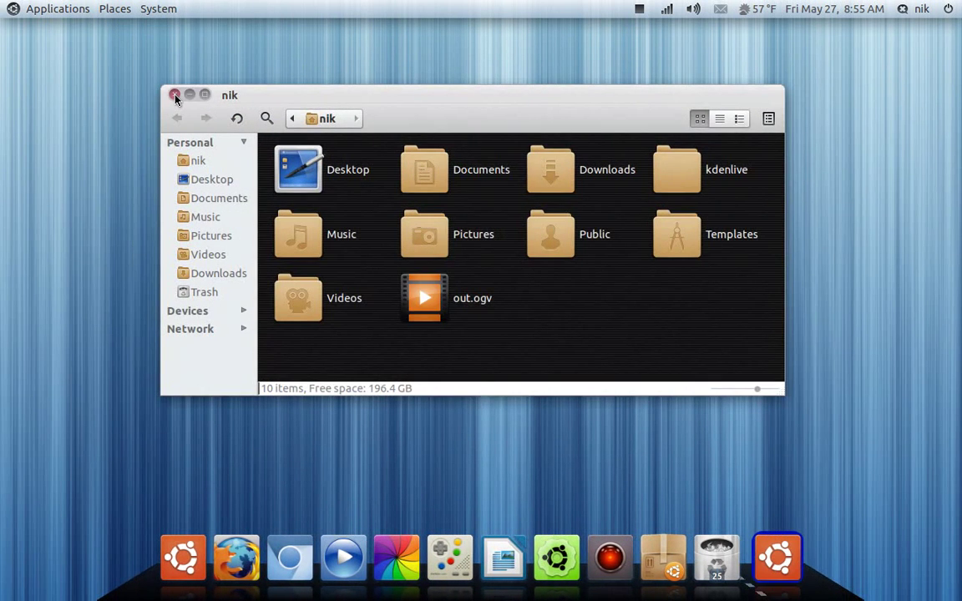
left_click(175, 95)
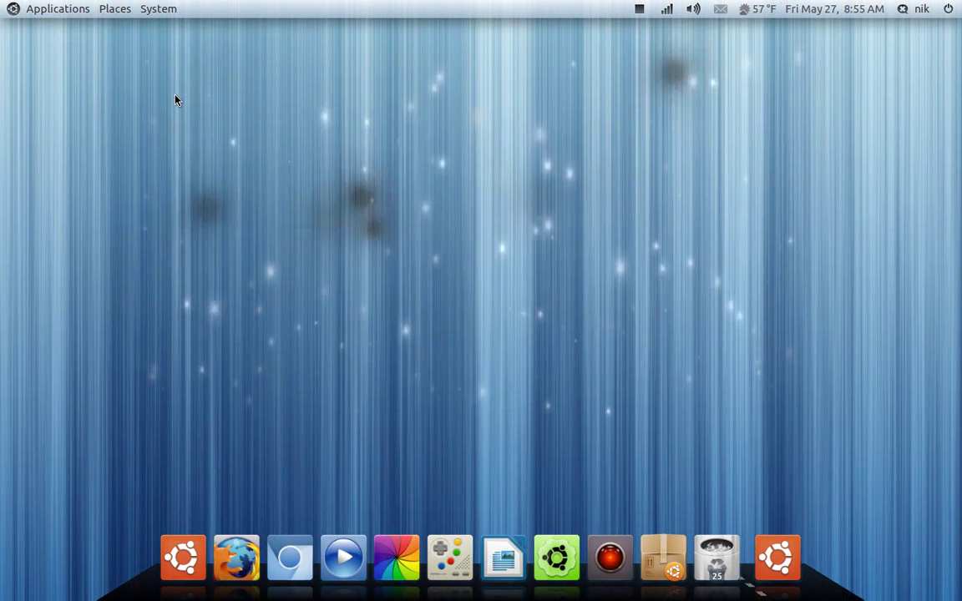
- Open a Terminal window
left_click(58, 9)
mouse_move(146, 28)
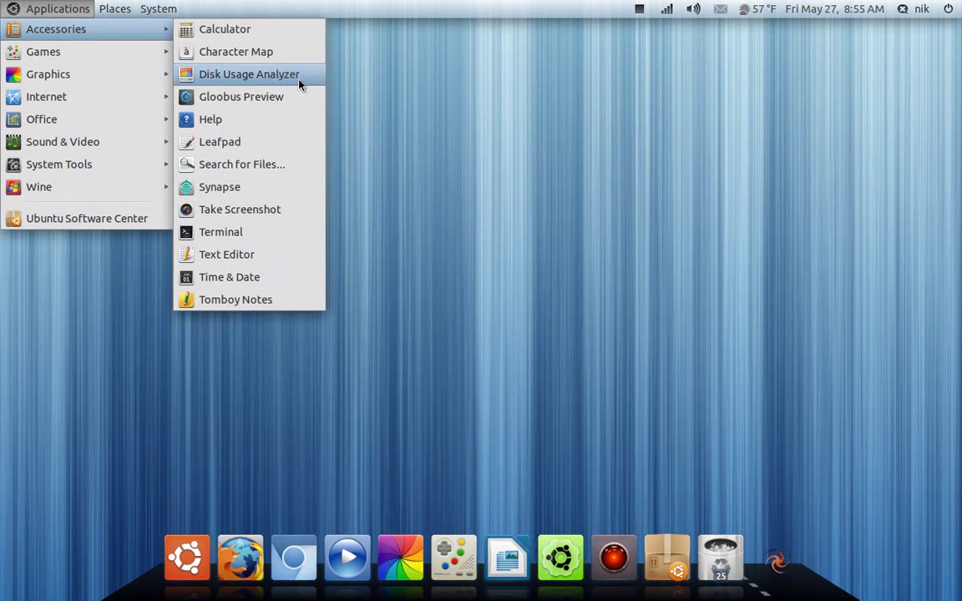
left_click(262, 227)
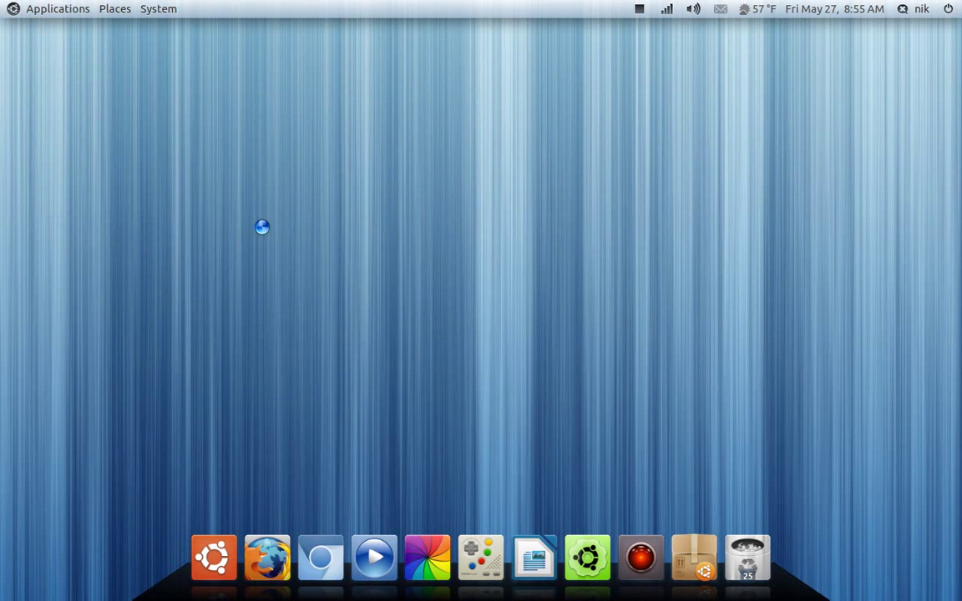
- Launch the file manager as root with gksu nautilus, entering the administrator password
type("gk")
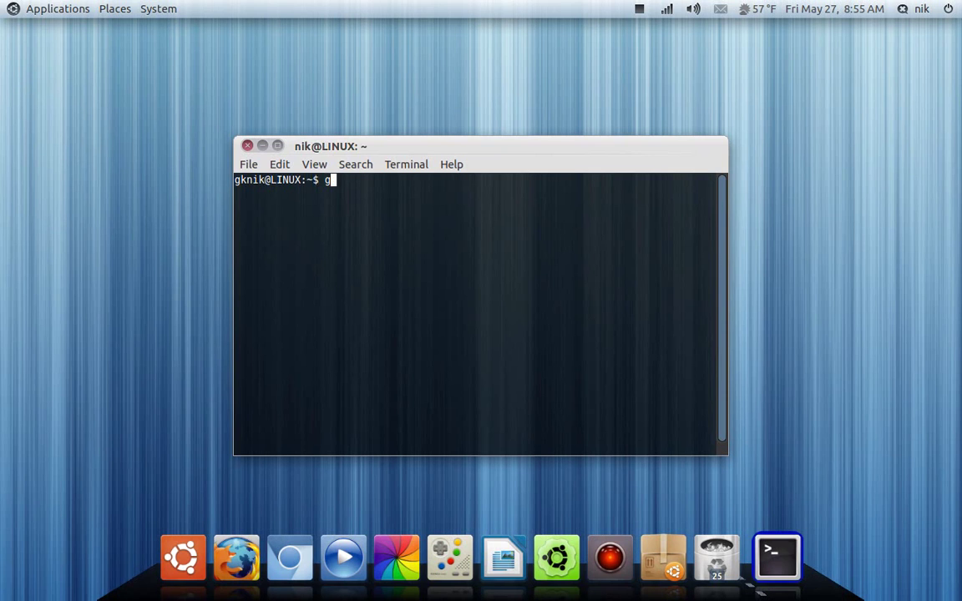
type("su nautiu")
key("BackSpace")
type("lus")
key("Return")
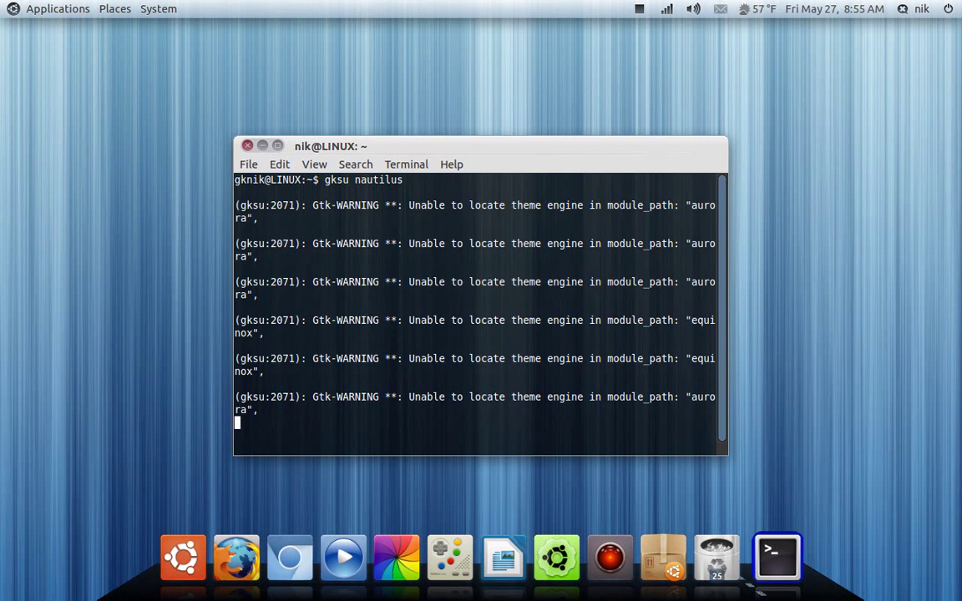
type("•••")
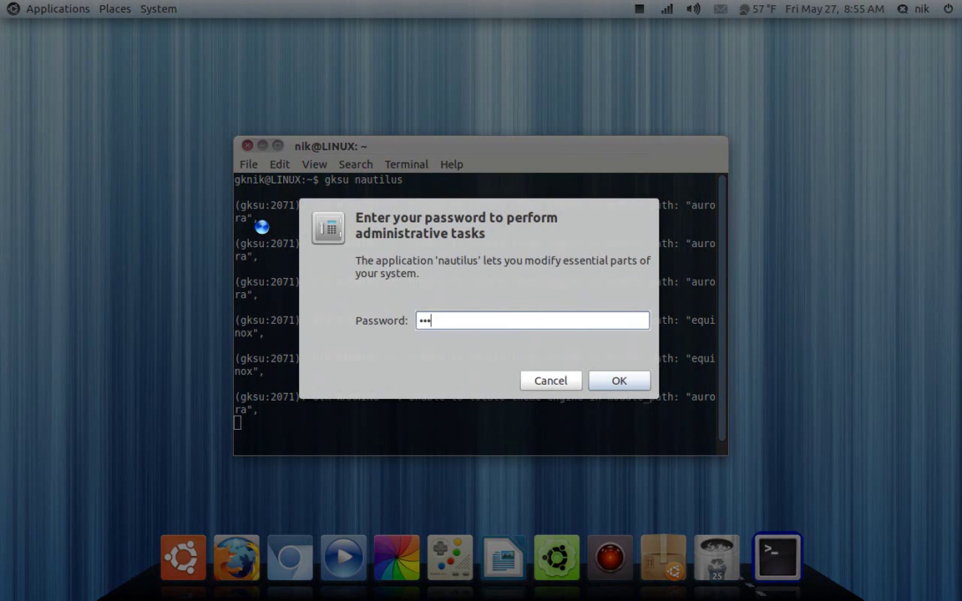
key("Return")
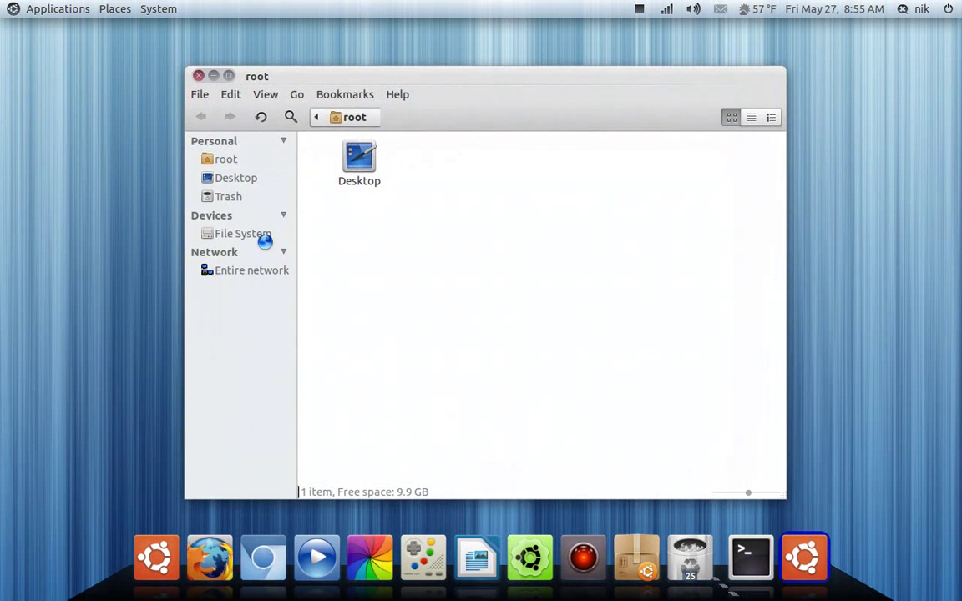
- Open the /usr/share/applications folder in the root file manager
left_click(251, 234)
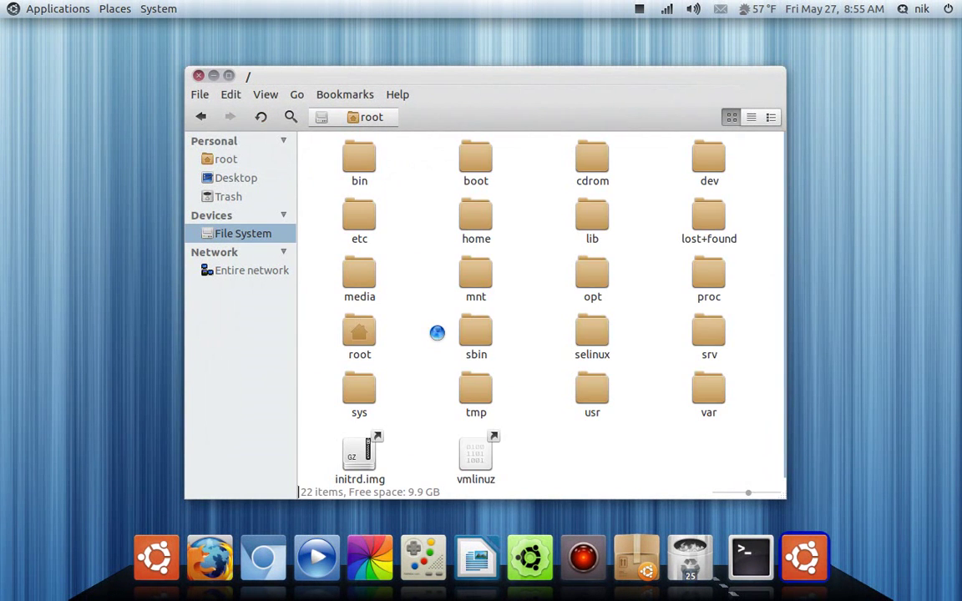
type("u")
key("Return")
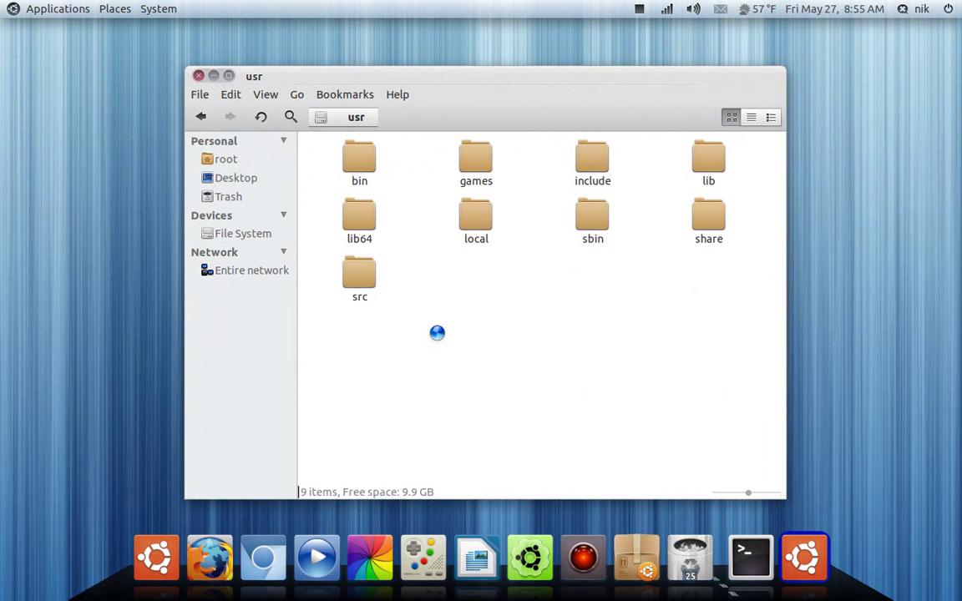
type("sh")
key("Return")
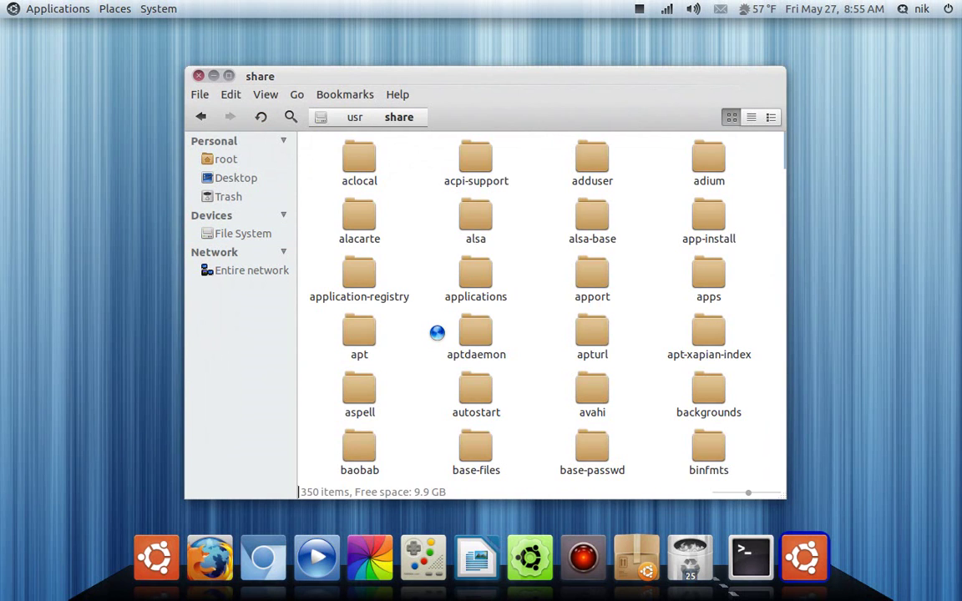
type("ap")
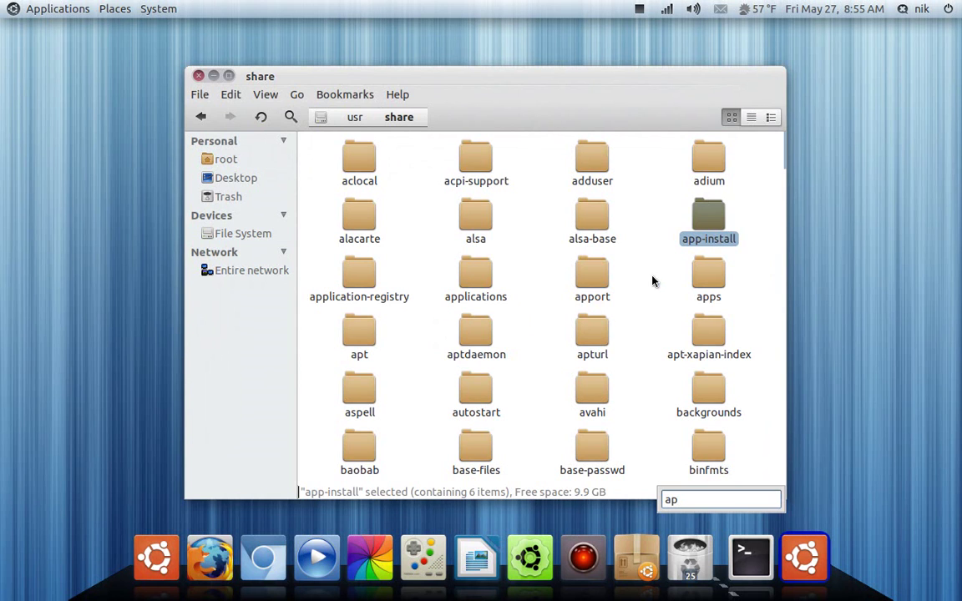
double_click(469, 271)
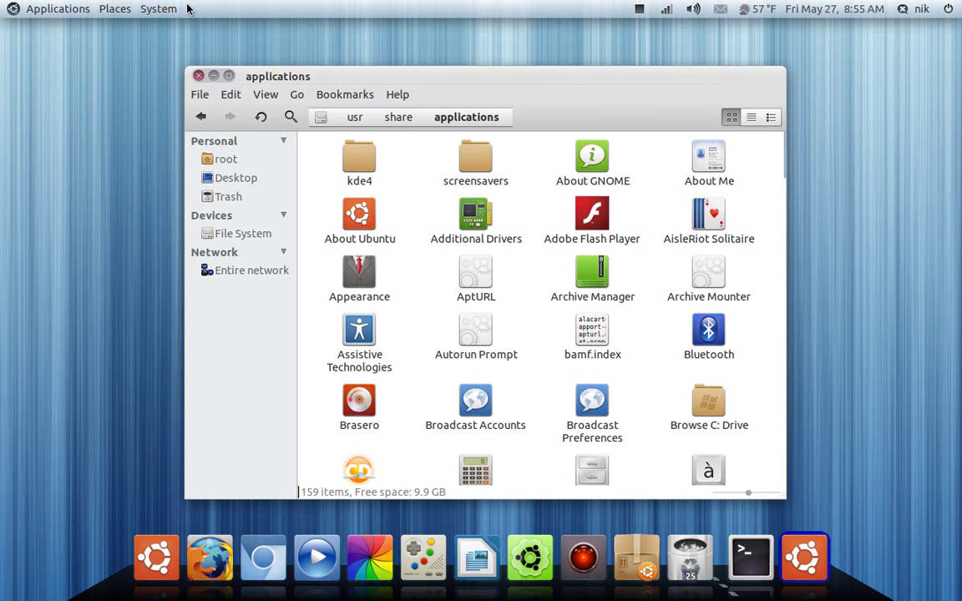
- Delete the About GNOME launcher from the applications folder and check the System menu for its entry
left_click(147, 9)
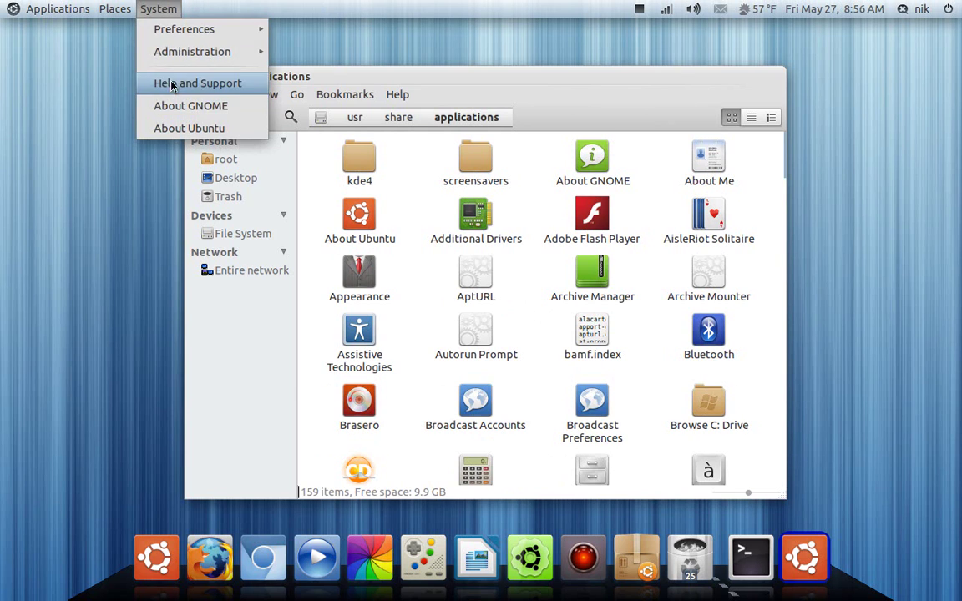
left_click(95, 208)
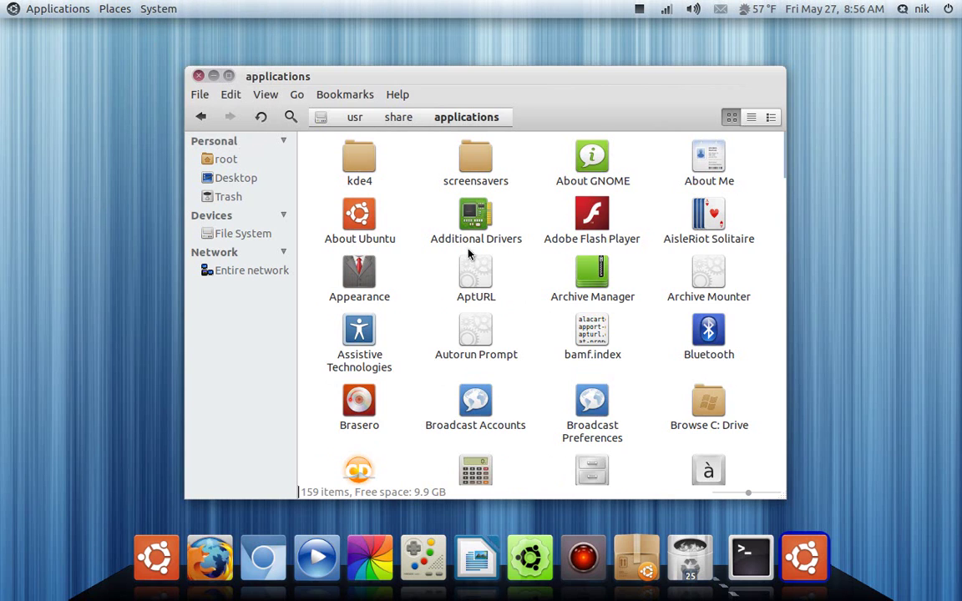
type("about")
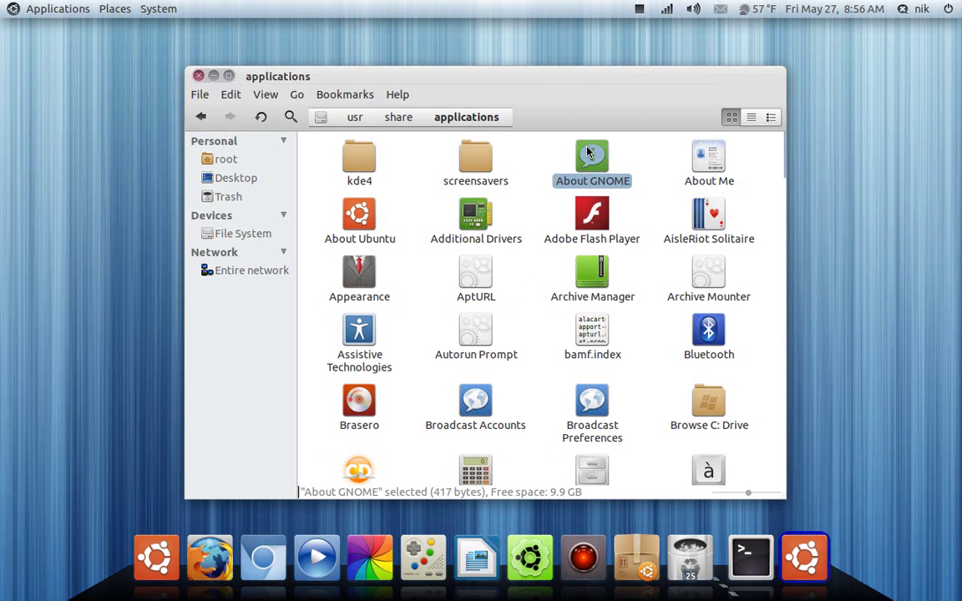
key("Delete")
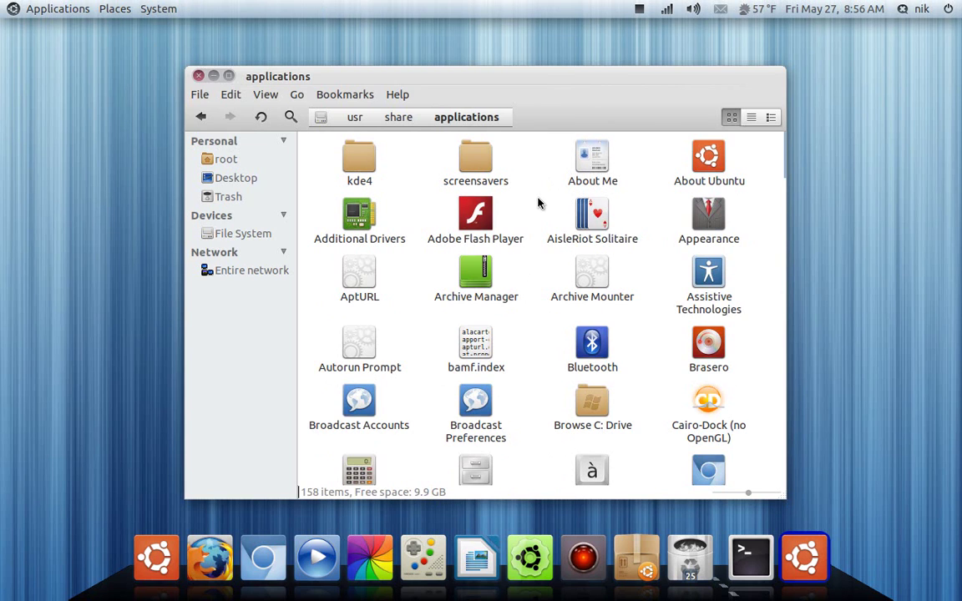
left_click(140, 8)
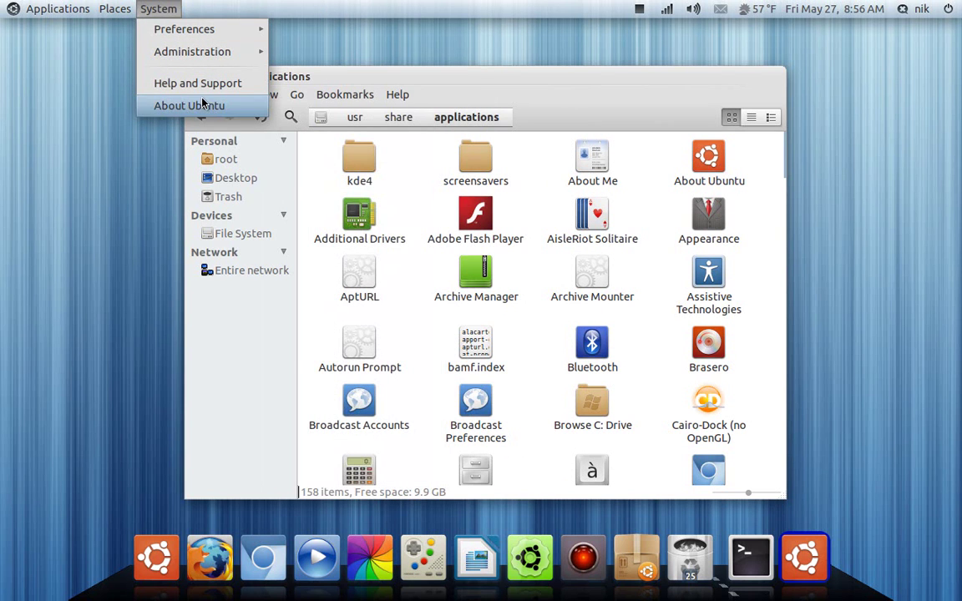
left_click(519, 165)
- Delete the About Ubuntu launcher from the applications folder and review the System menu again
type("abo")
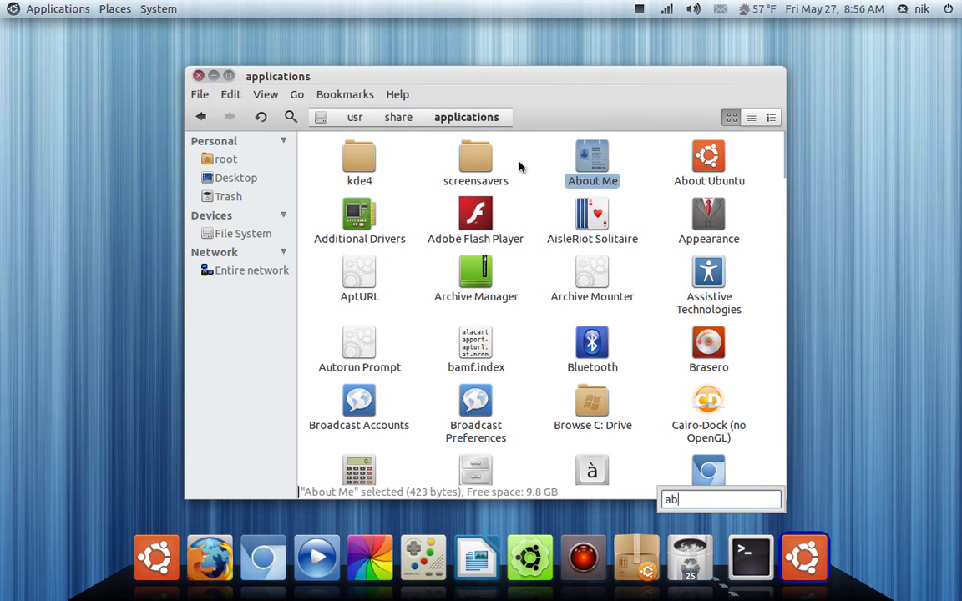
left_click(707, 163)
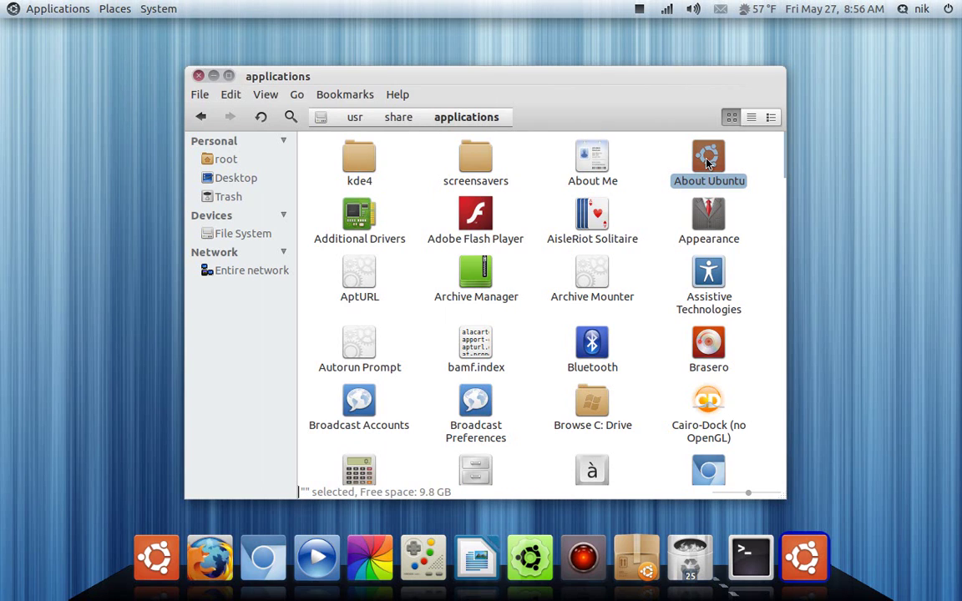
key("Delete")
scroll(542, 292, "down", 3)
left_click(159, 9)
left_click(96, 175)
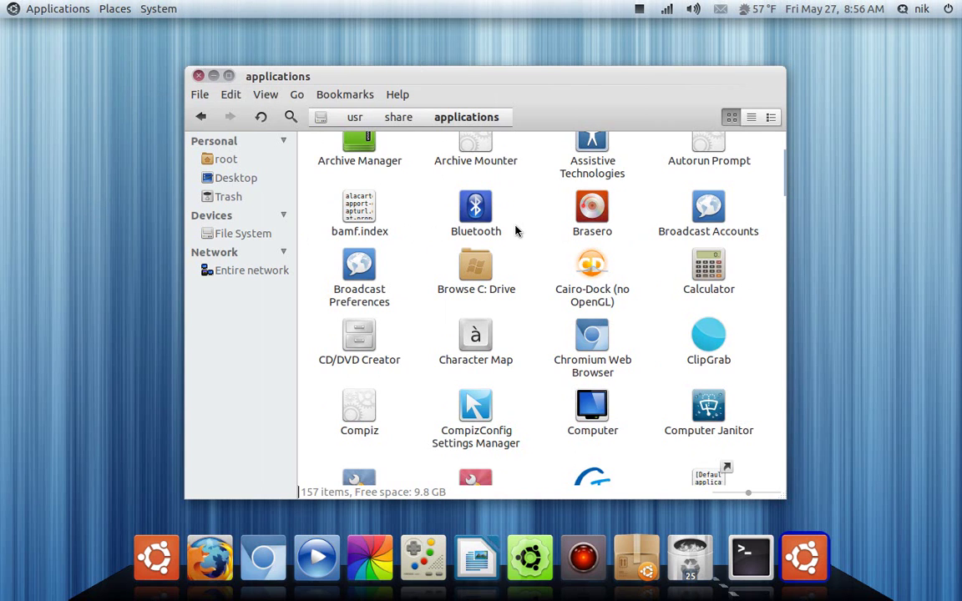
- Find and delete the Help launcher in the applications folder, and check the System menu for Help and Support
type("he")
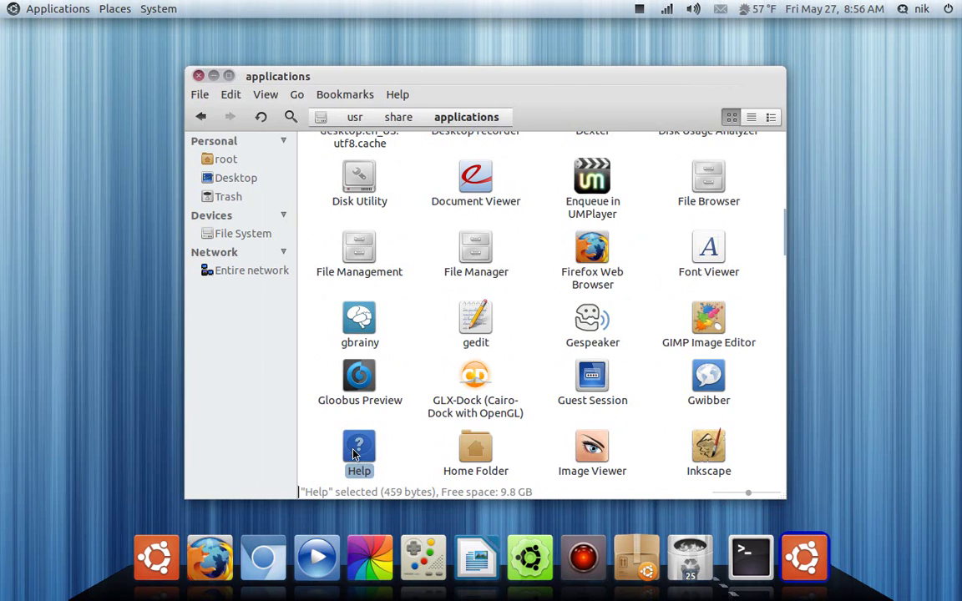
key("Delete")
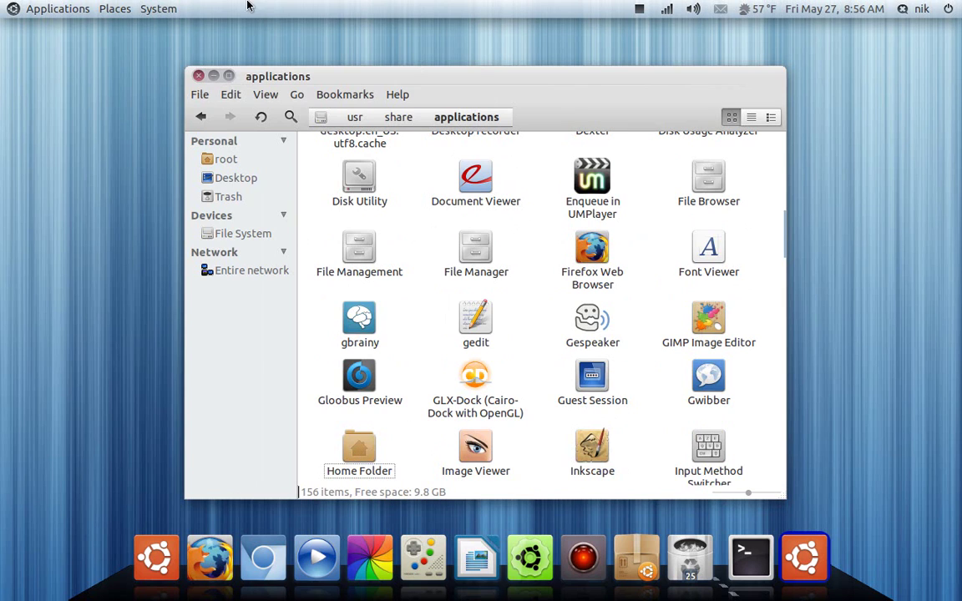
left_click(146, 9)
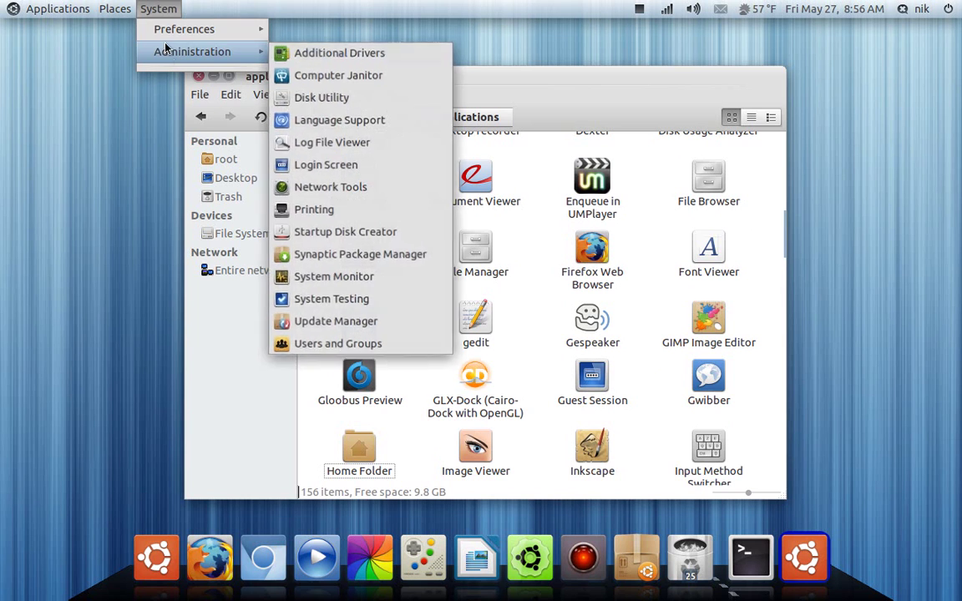
left_click(140, 130)
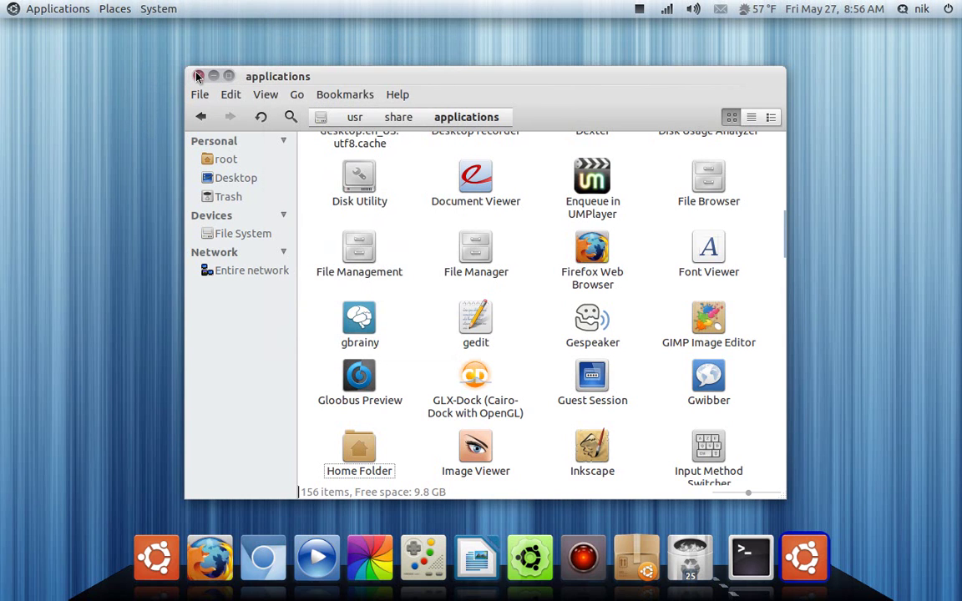
- Close the root file manager and the Terminal, ending the process still running in it
left_click(198, 76)
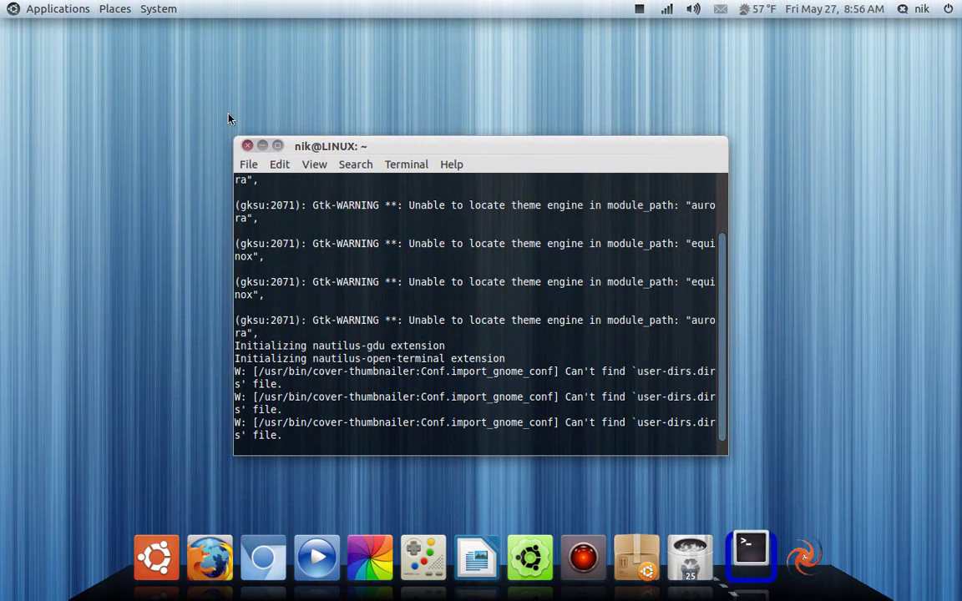
left_click(247, 146)
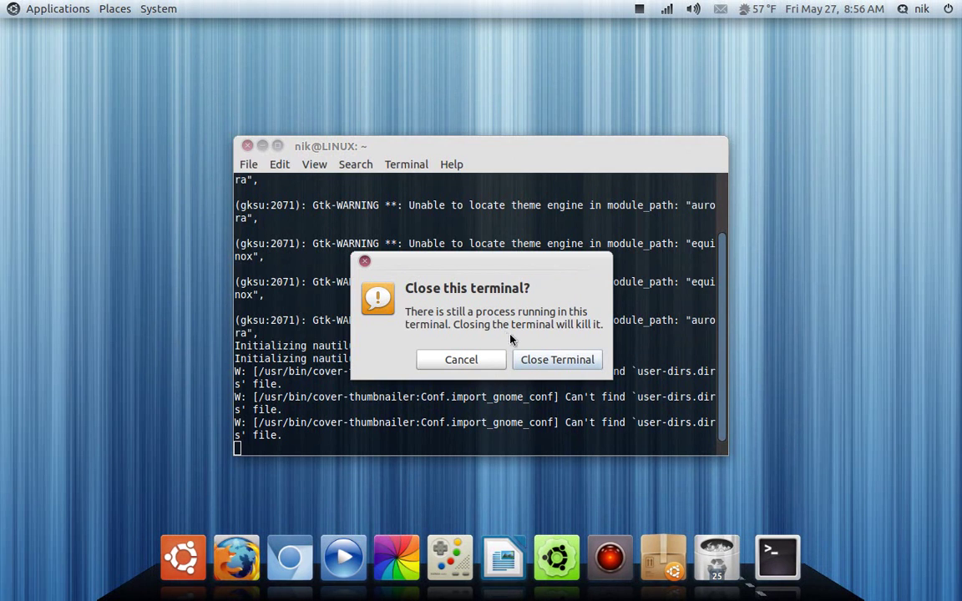
left_click(548, 360)
- Examine which entries the System menu still contains, and dismiss it
left_click(177, 8)
mouse_move(178, 52)
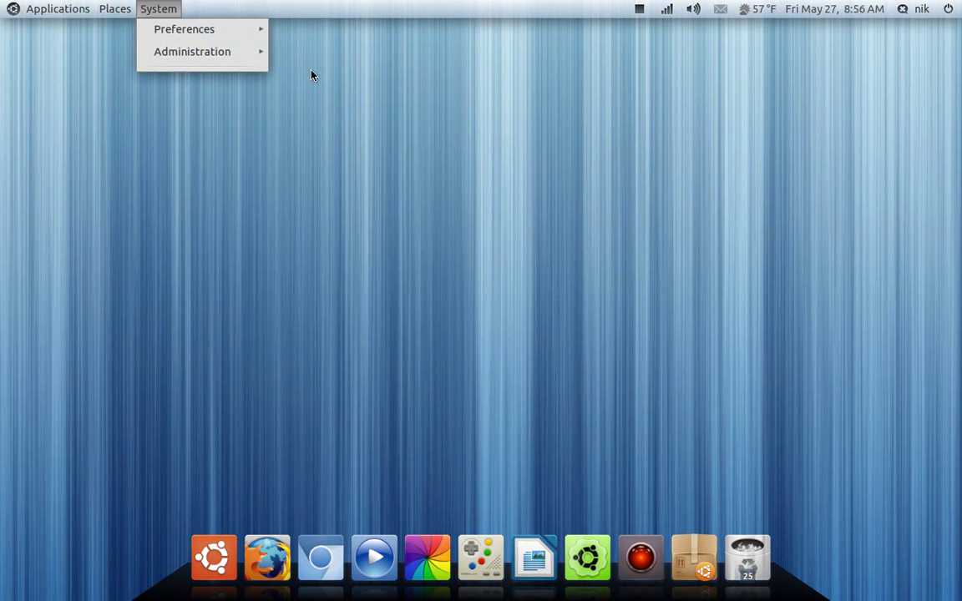
left_click(397, 151)
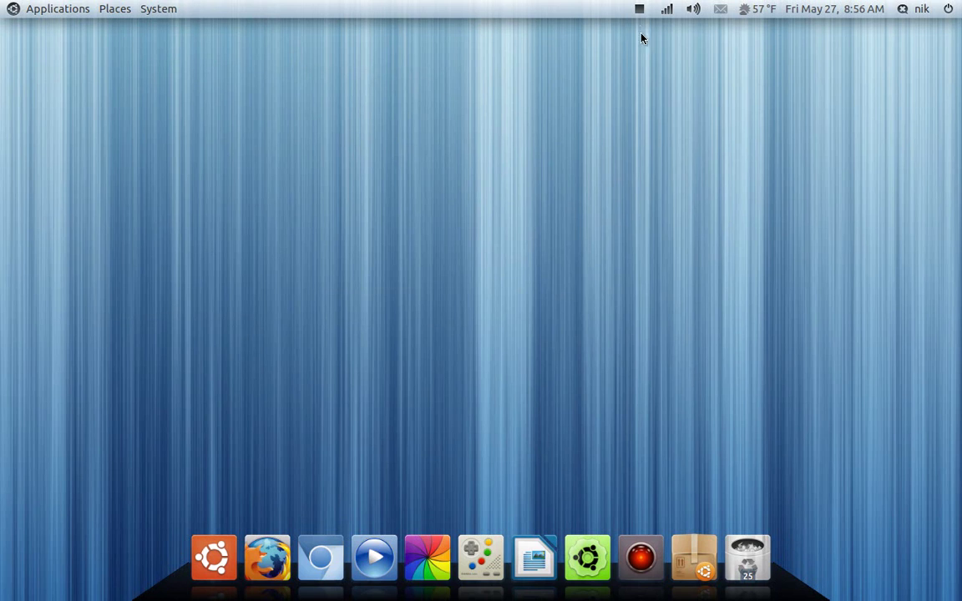